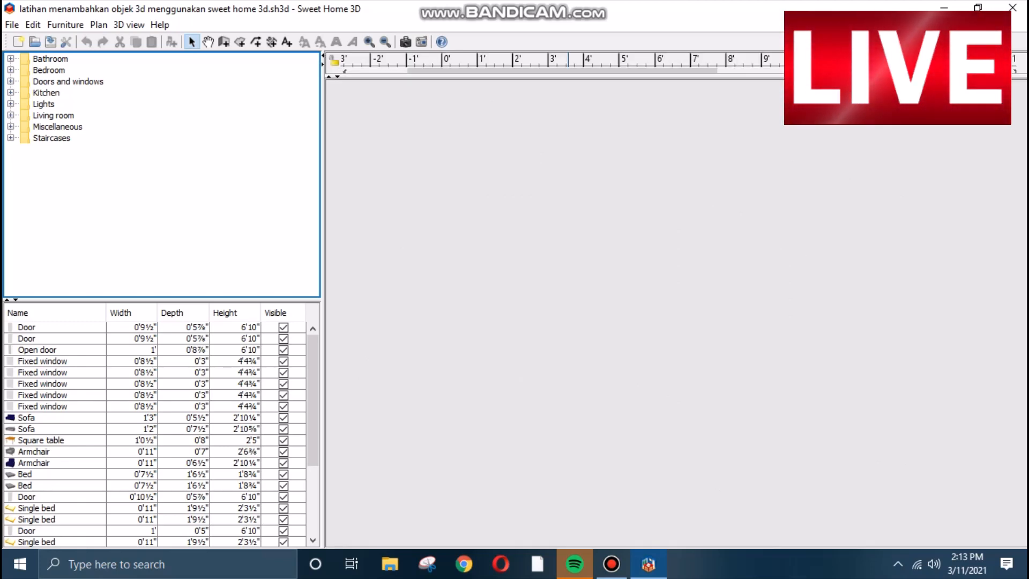
Step: Expand the floor plan view and delete the fixed window from the lower wall of the upper WC/KM room
{"action": "left_click_drag", "start_coordinate": [568, 76], "coordinate": [568, 545]}
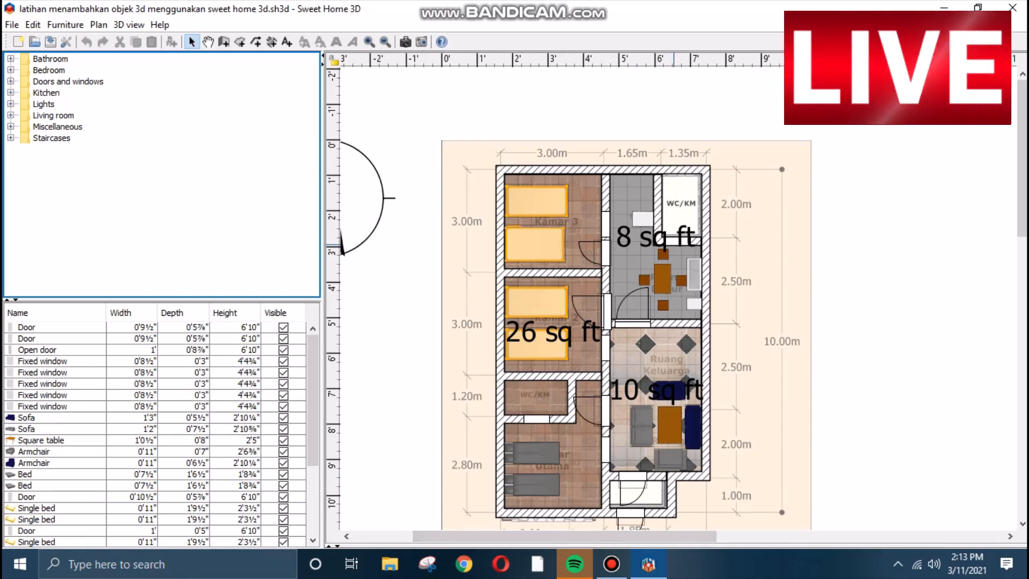
{"action": "left_click", "coordinate": [673, 239]}
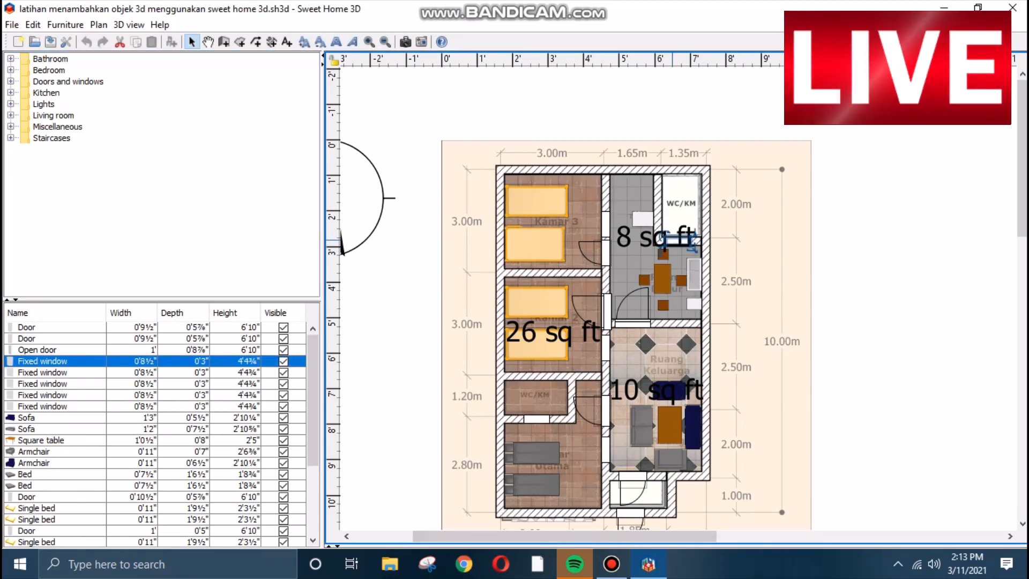
{"action": "right_click", "coordinate": [665, 240]}
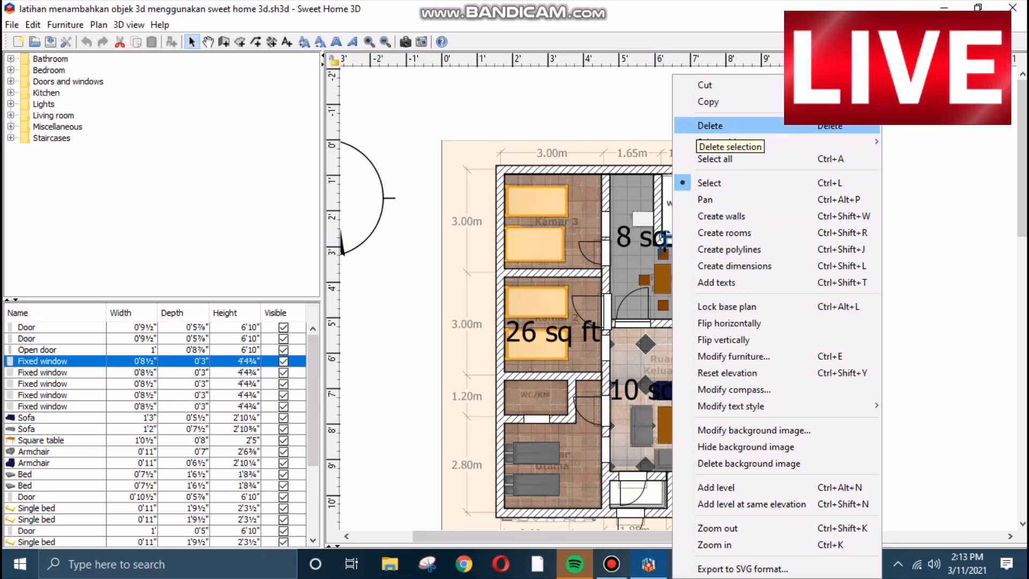
{"action": "left_click", "coordinate": [712, 126]}
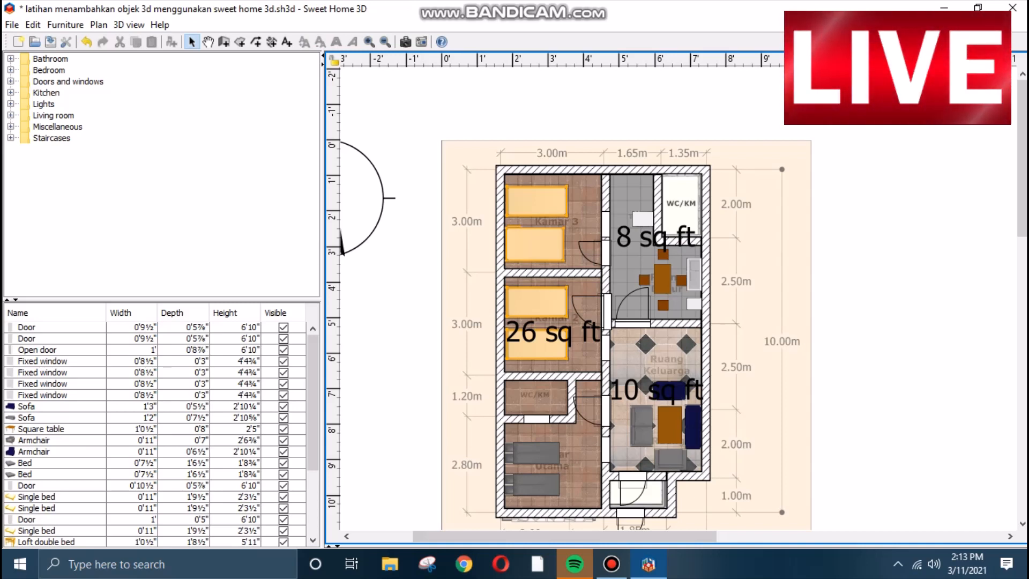
Step: Add a Bath in the upper WC/KM room, resized to 0'10½" by 0'6" and set along the outer wall near the corner
{"action": "left_click", "coordinate": [10, 138]}
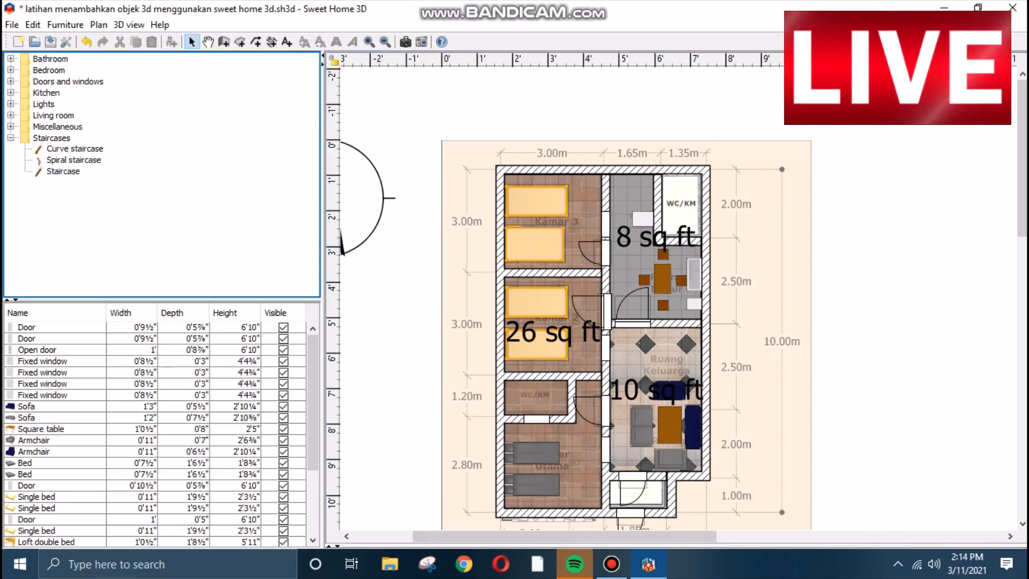
{"action": "left_click", "coordinate": [11, 127]}
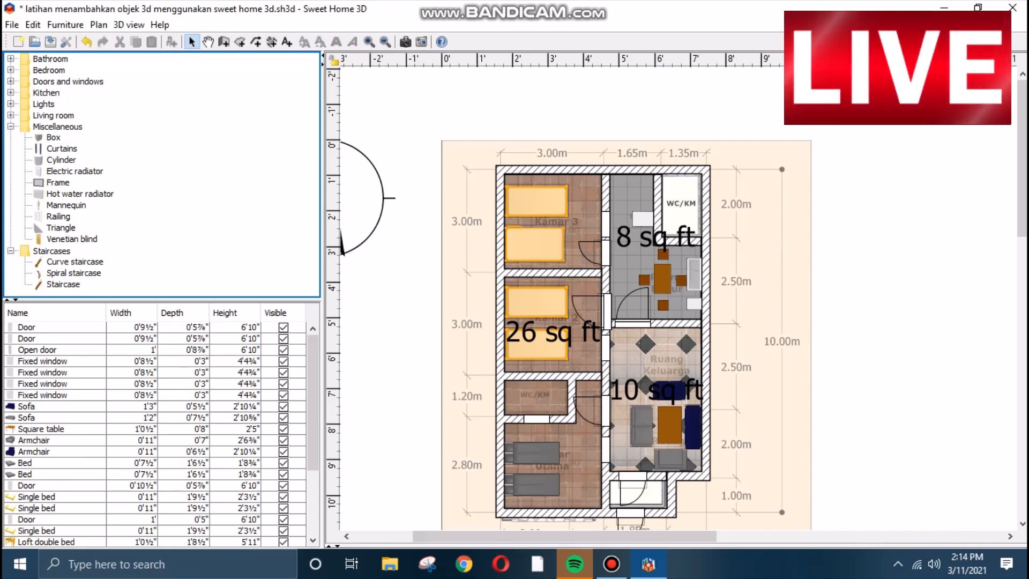
{"action": "left_click", "coordinate": [10, 58]}
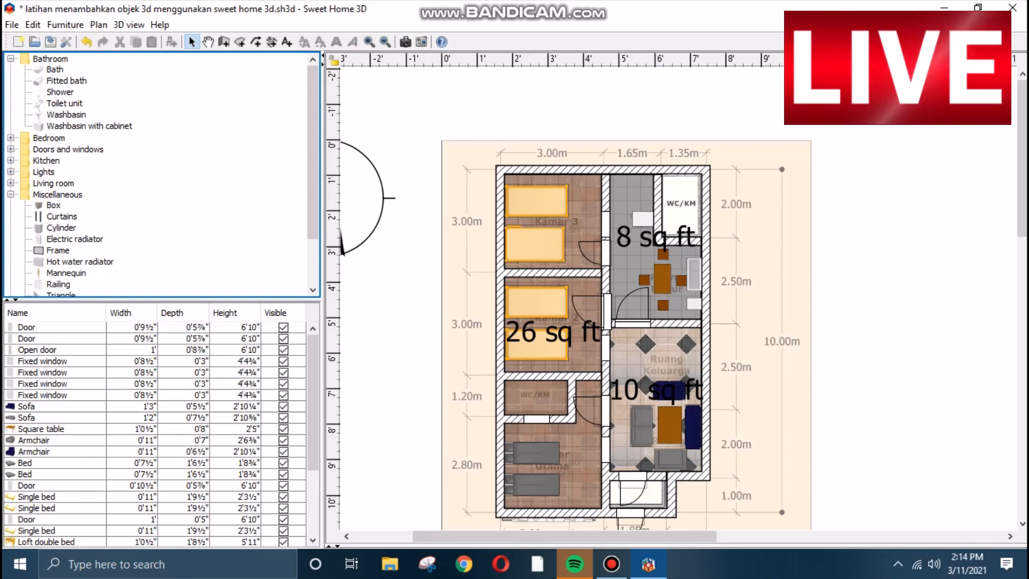
{"action": "mouse_move", "coordinate": [54, 71]}
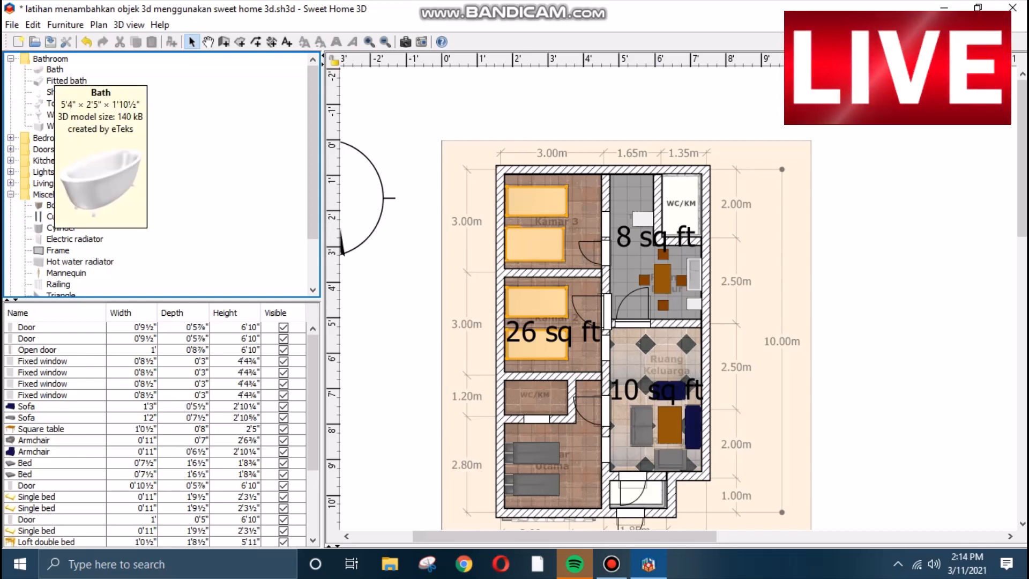
{"action": "left_click", "coordinate": [54, 69]}
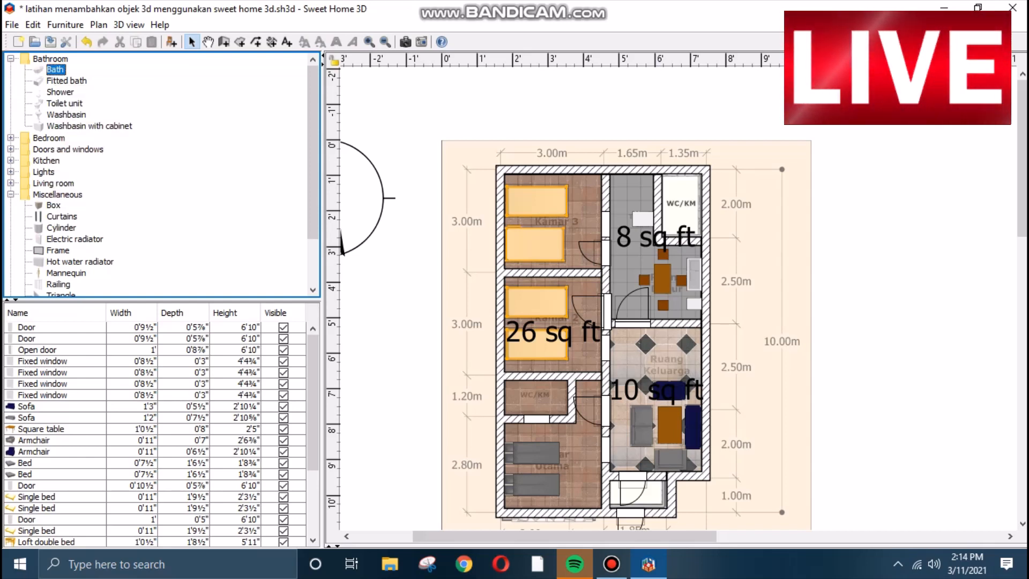
{"action": "mouse_move", "coordinate": [50, 73]}
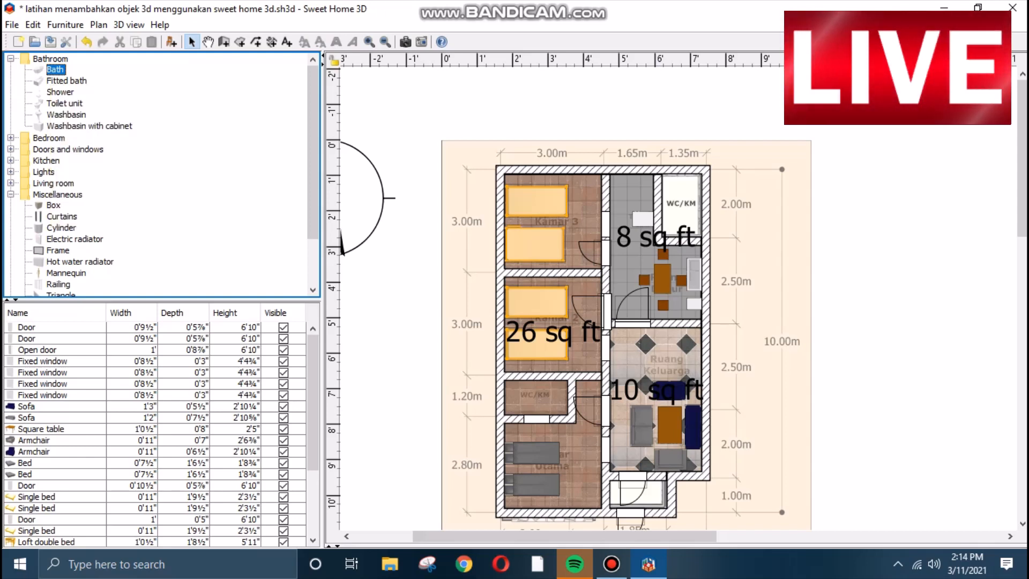
{"action": "left_click_drag", "start_coordinate": [55, 69], "coordinate": [697, 214]}
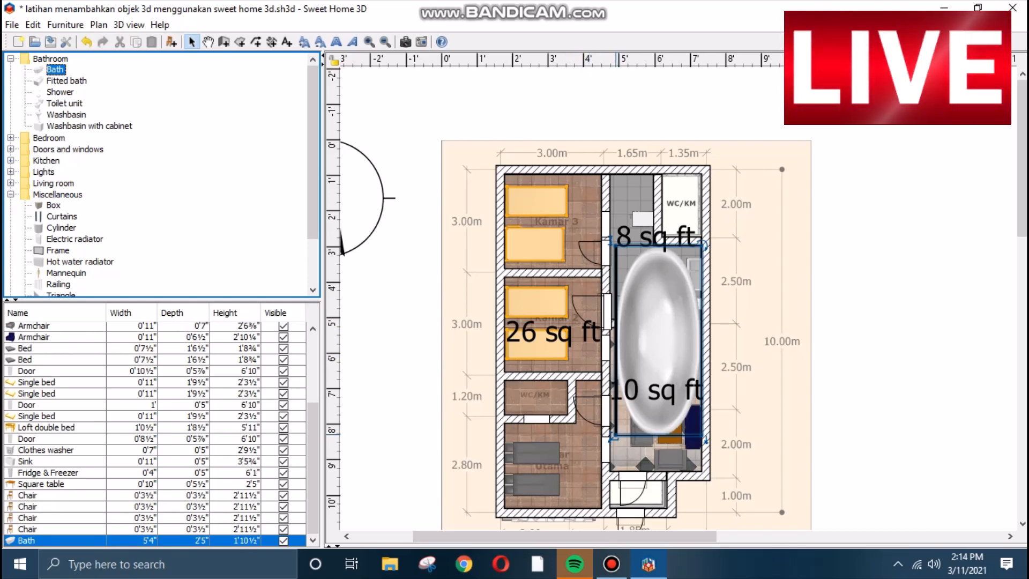
{"action": "left_click_drag", "start_coordinate": [706, 440], "coordinate": [691, 194]}
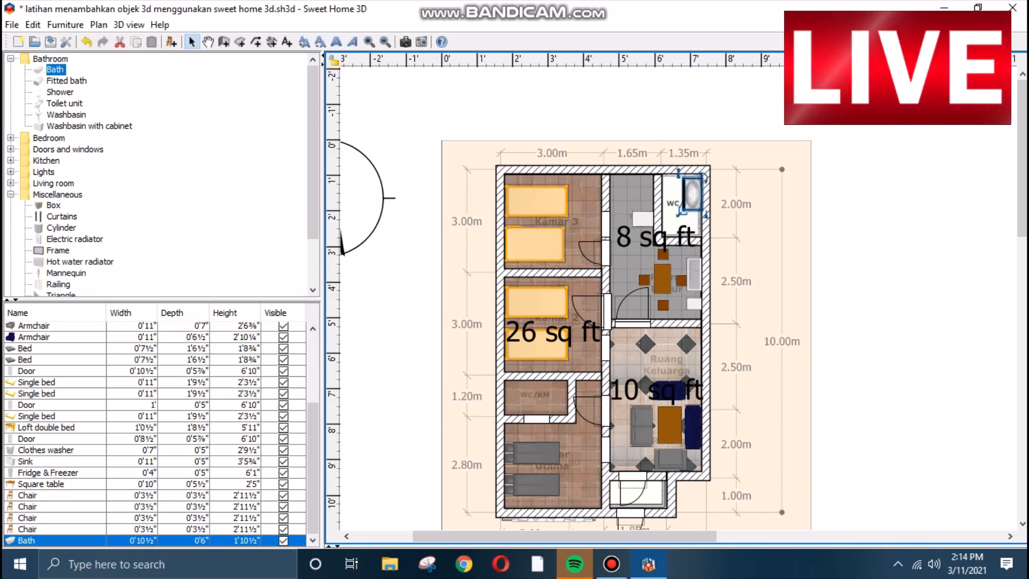
Step: Add a Shower in the upper WC/KM room, shrink it to 0'3" by 0'3" and place it against the outer wall below the bath
{"action": "mouse_move", "coordinate": [45, 97]}
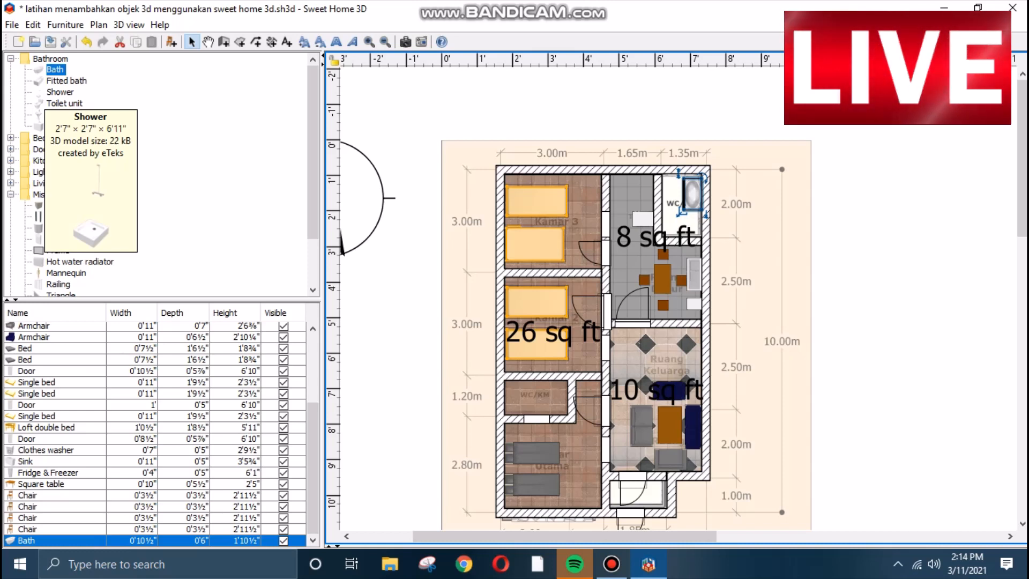
{"action": "left_click", "coordinate": [60, 92]}
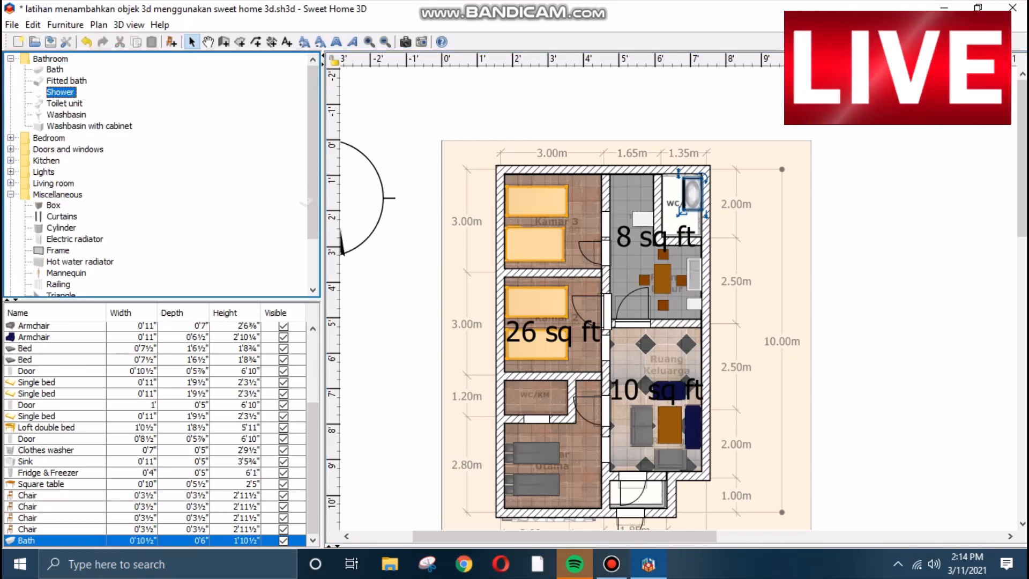
{"action": "left_click_drag", "start_coordinate": [305, 203], "coordinate": [713, 255]}
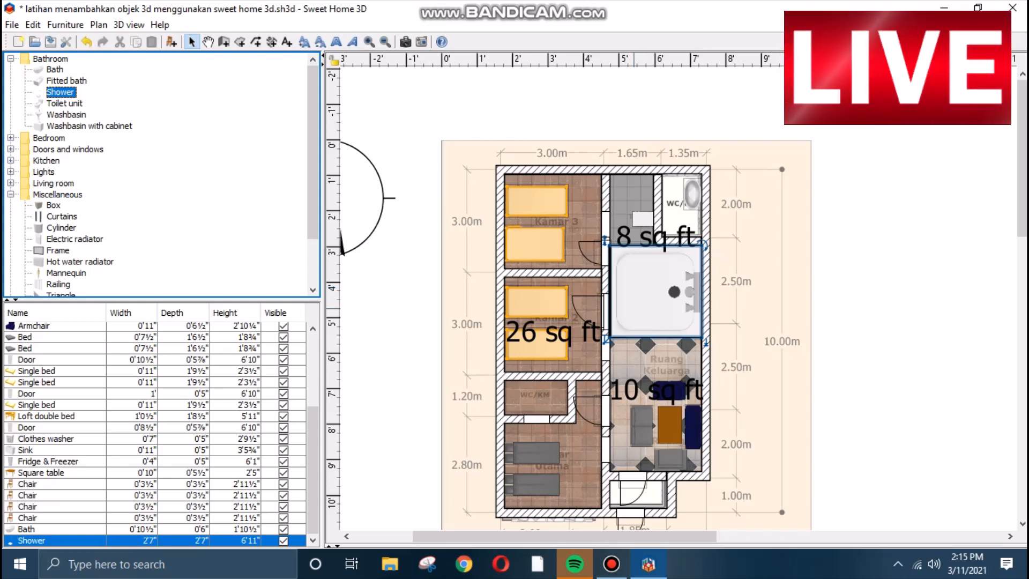
{"action": "left_click_drag", "start_coordinate": [605, 339], "coordinate": [705, 265]}
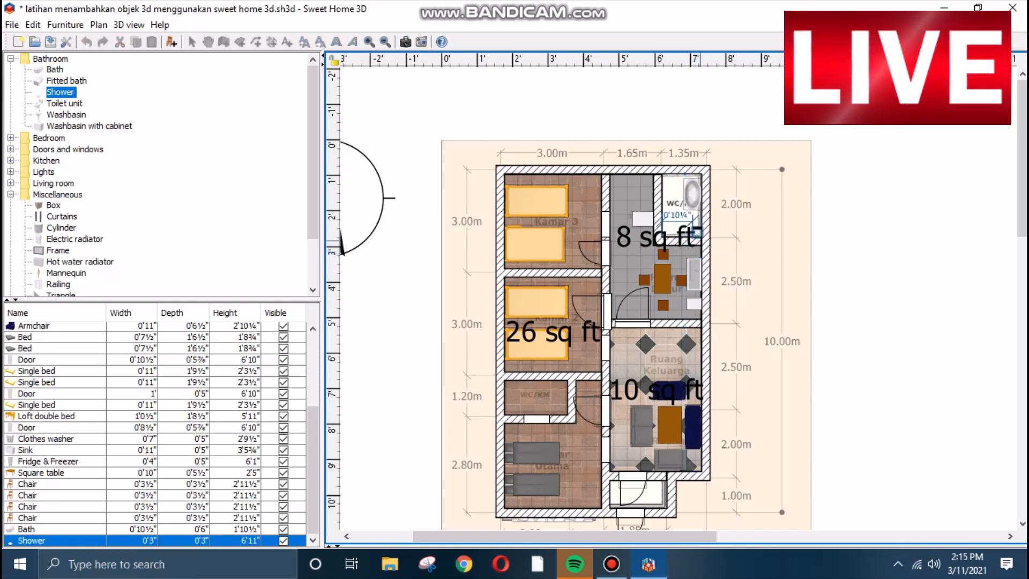
{"action": "left_click_drag", "start_coordinate": [696, 250], "coordinate": [701, 219]}
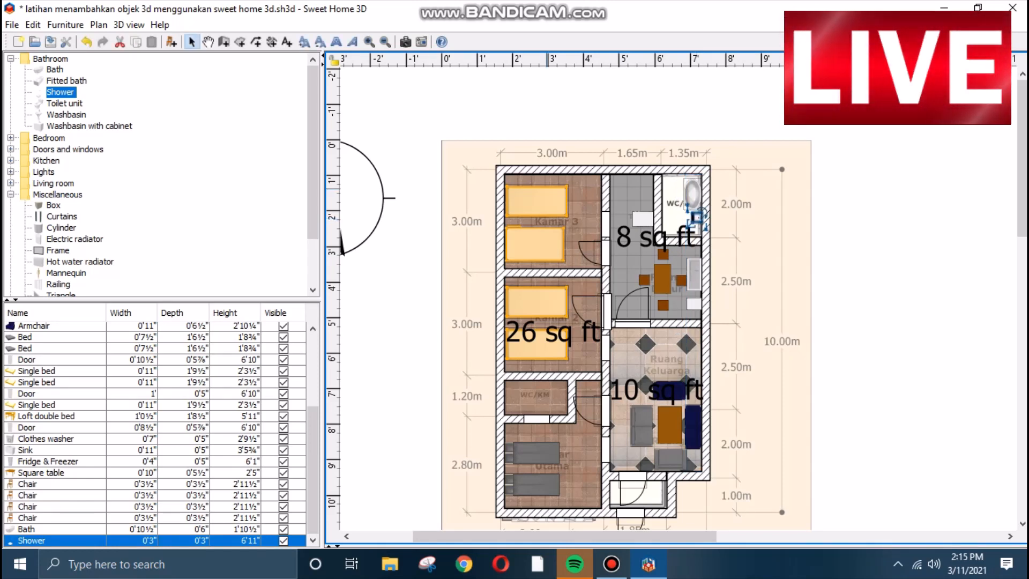
Step: Add a Toilet unit in the upper WC/KM room and shrink it to 0'10" wide and 0'8" deep
{"action": "mouse_move", "coordinate": [61, 117]}
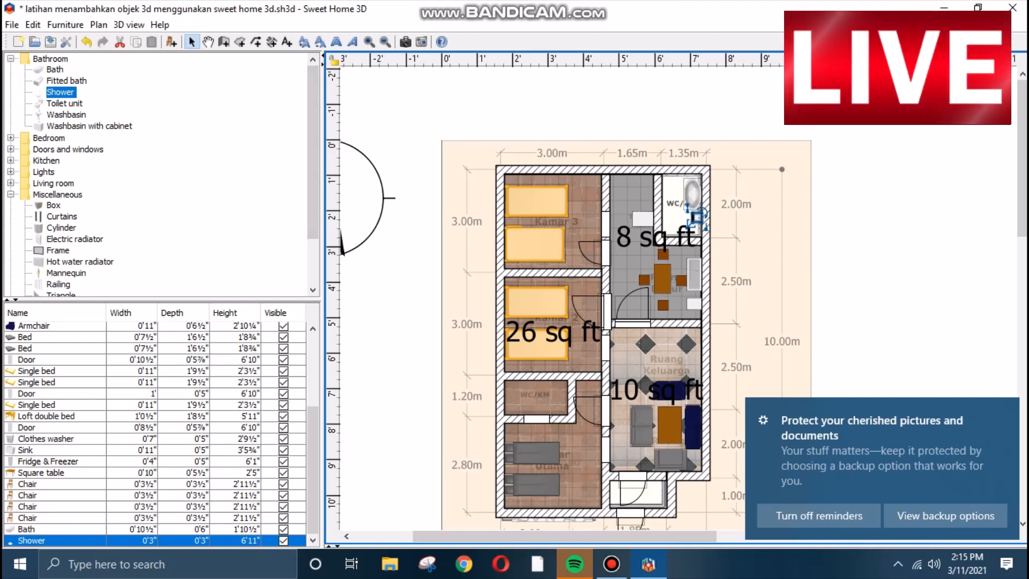
{"action": "left_click", "coordinate": [61, 104]}
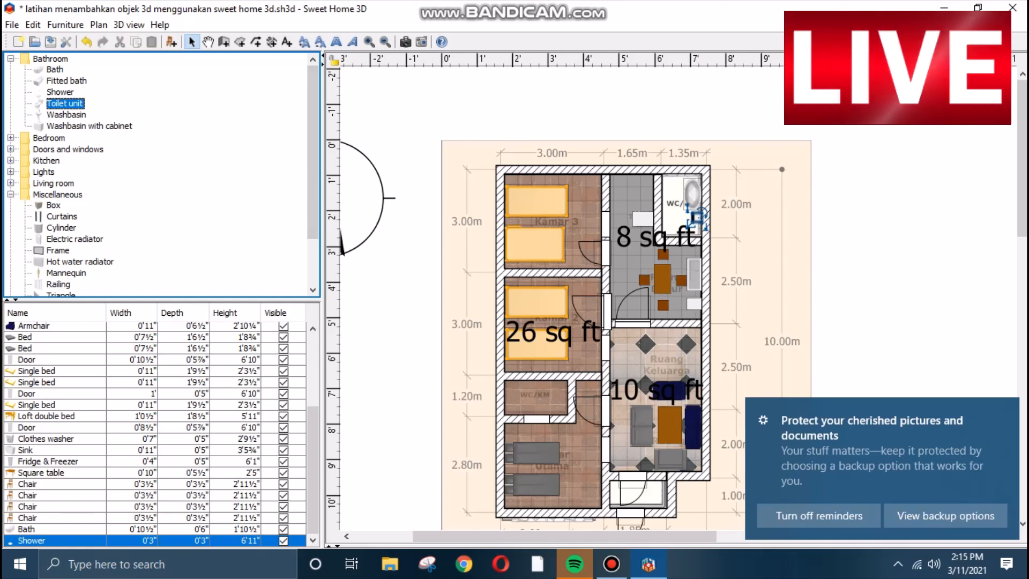
{"action": "left_click_drag", "start_coordinate": [65, 103], "coordinate": [659, 213]}
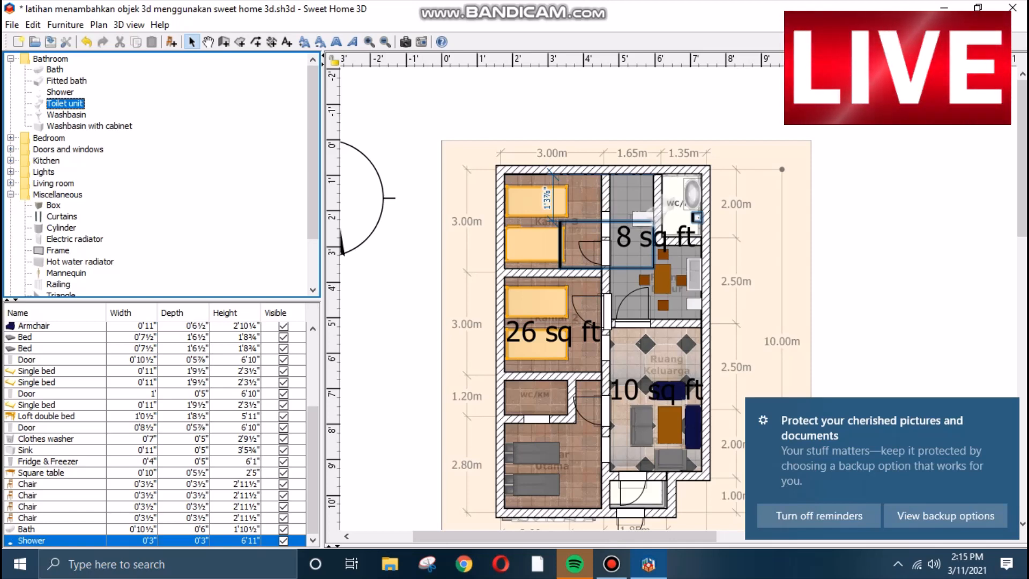
{"action": "left_click_drag", "start_coordinate": [659, 213], "coordinate": [708, 199]}
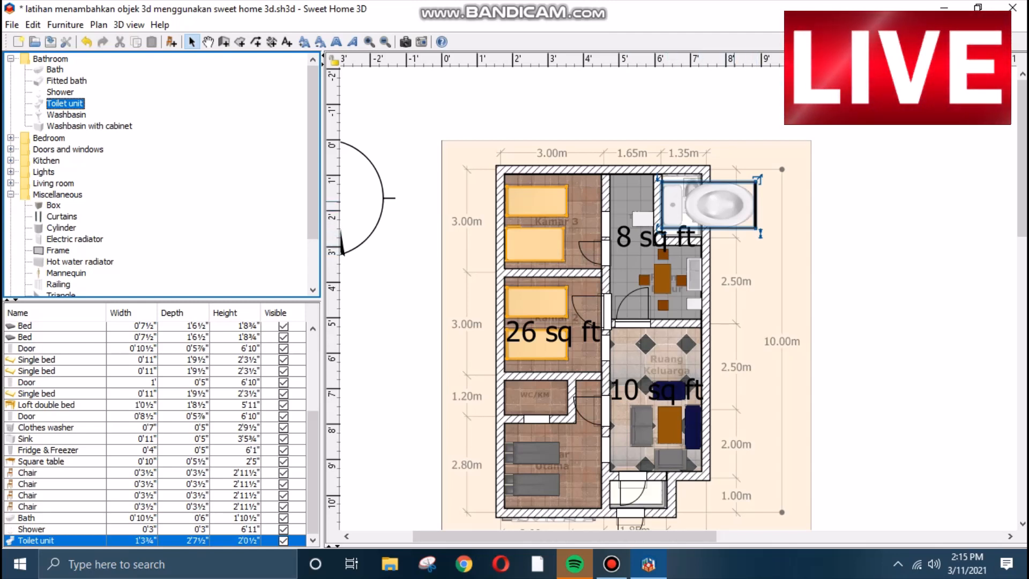
{"action": "left_click_drag", "start_coordinate": [759, 233], "coordinate": [690, 230]}
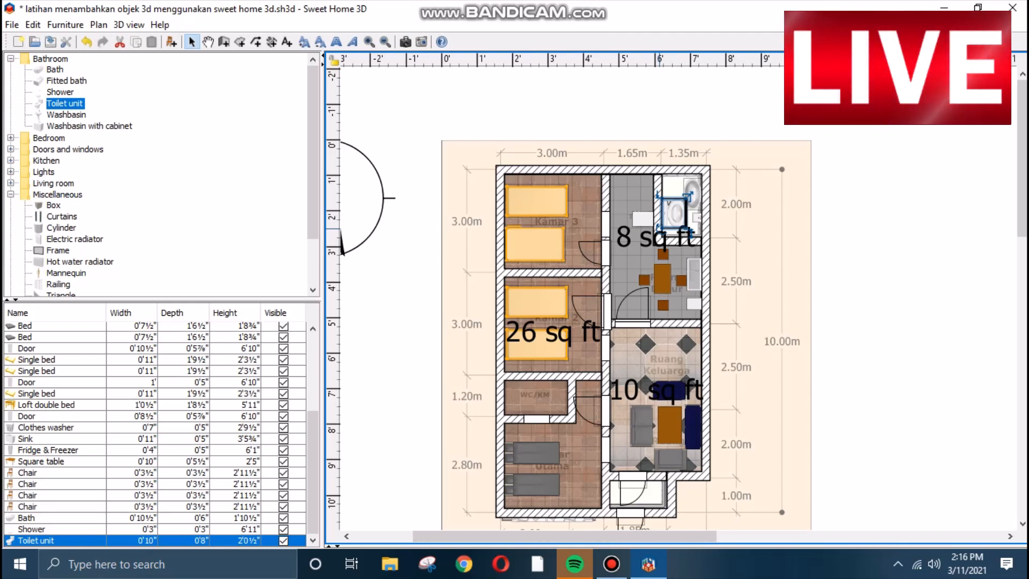
Step: Rotate the toilet unit, narrow it to 0'6" and move it into the room corner beside the bath
{"action": "left_click_drag", "start_coordinate": [658, 195], "coordinate": [657, 225]}
{"action": "left_click_drag", "start_coordinate": [653, 215], "coordinate": [642, 194]}
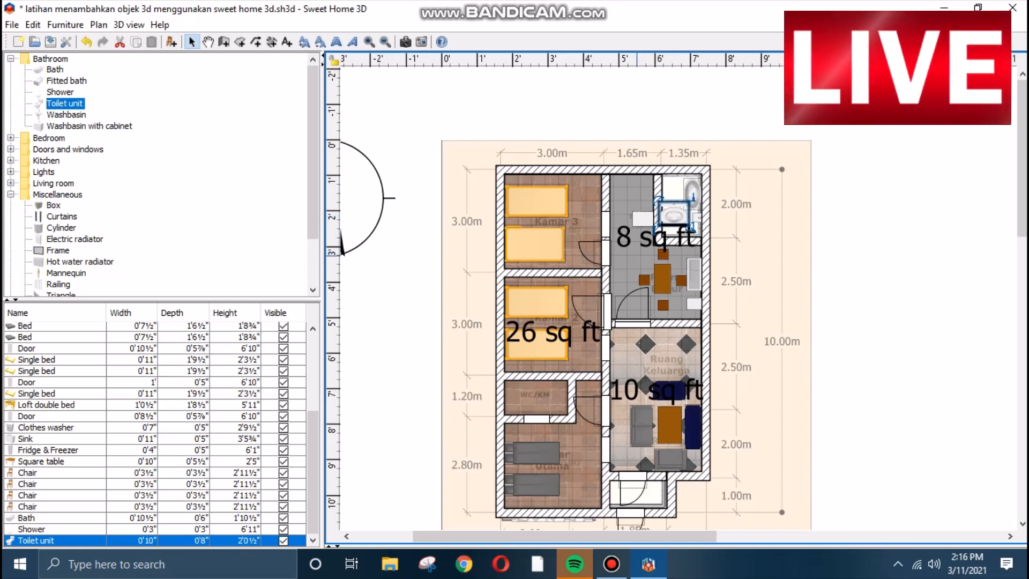
{"action": "mouse_move", "coordinate": [673, 212]}
{"action": "left_mouse_down"}
{"action": "mouse_move", "coordinate": [678, 187]}
{"action": "mouse_move", "coordinate": [686, 205]}
{"action": "left_mouse_up"}
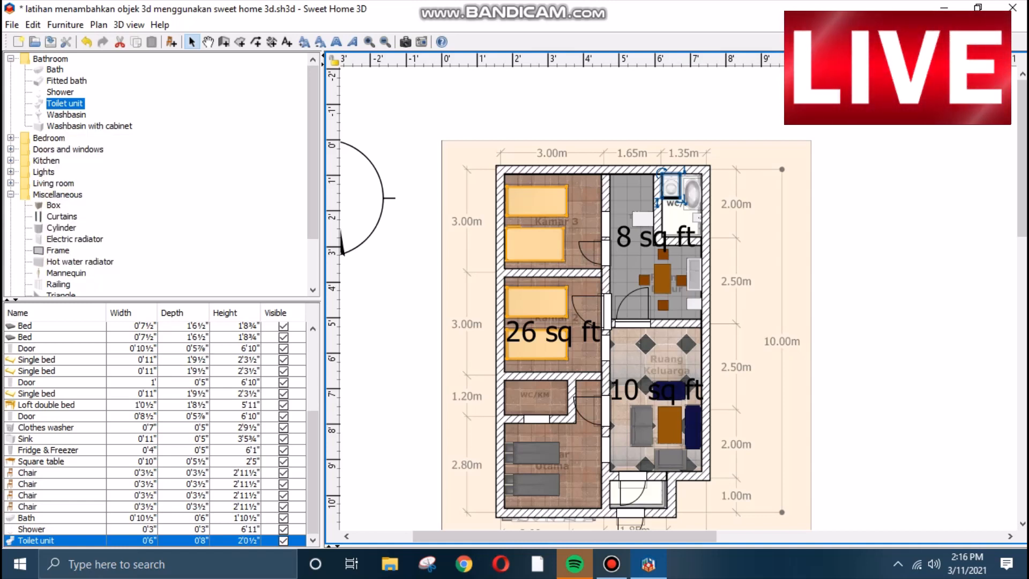
Step: Add a Washbasin against the inner wall below the toilet unit, resized to 0'4½" wide and 0'2½" deep
{"action": "left_click", "coordinate": [66, 114]}
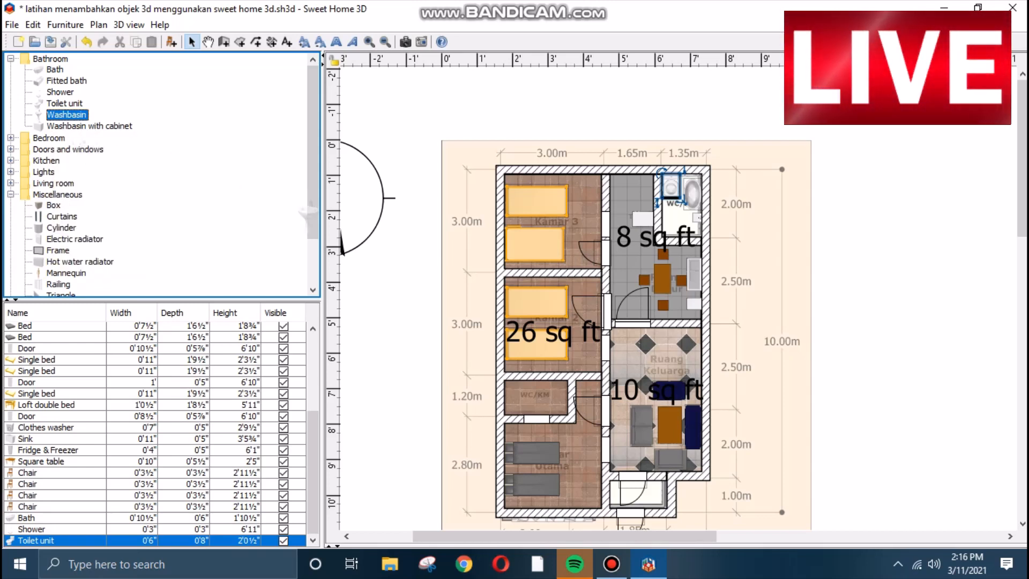
{"action": "left_click_drag", "start_coordinate": [66, 114], "coordinate": [689, 220]}
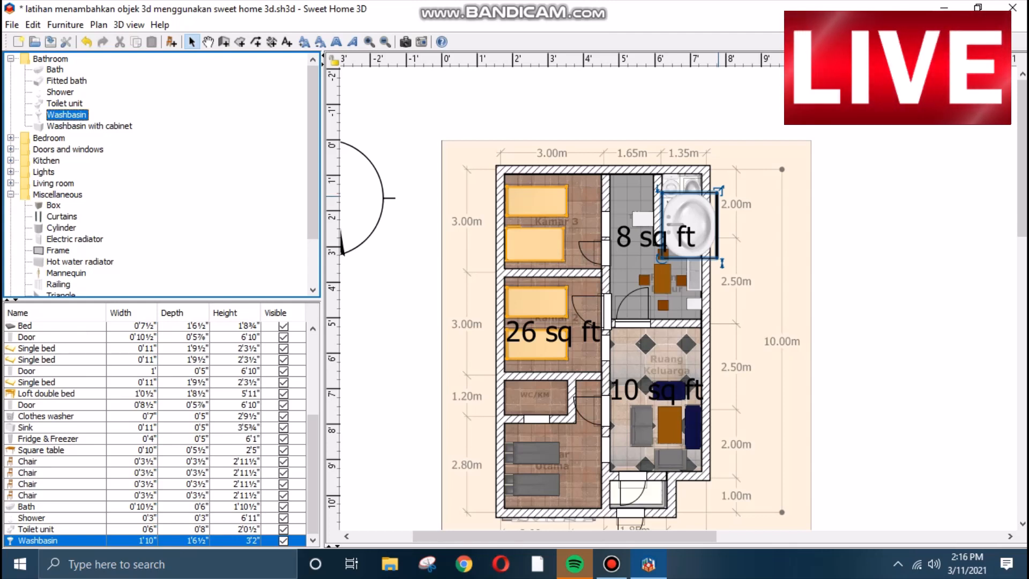
{"action": "left_click_drag", "start_coordinate": [722, 263], "coordinate": [689, 263]}
{"action": "mouse_move", "coordinate": [689, 224]}
{"action": "left_mouse_down"}
{"action": "mouse_move", "coordinate": [683, 262]}
{"action": "mouse_move", "coordinate": [677, 209]}
{"action": "left_mouse_up"}
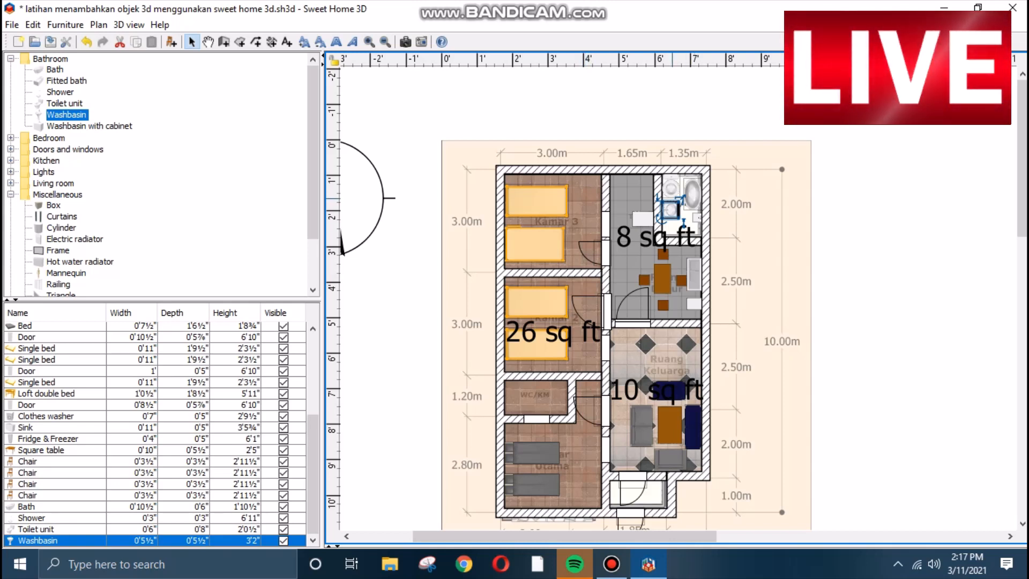
{"action": "left_click_drag", "start_coordinate": [680, 217], "coordinate": [675, 209]}
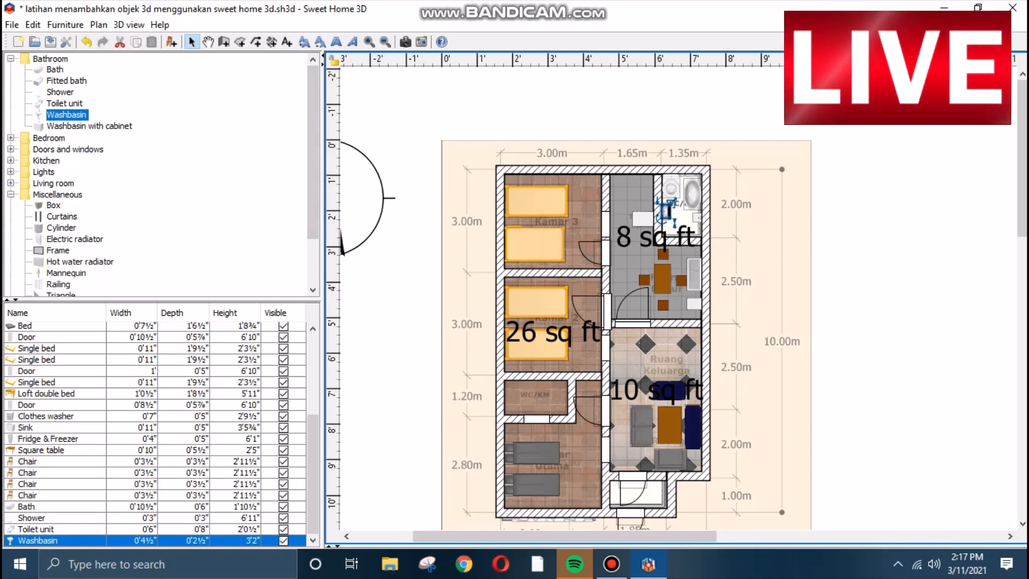
Step: Add a Door to the lower wall of the upper WC/KM room and reduce its width to 1'0½"
{"action": "left_click", "coordinate": [10, 149]}
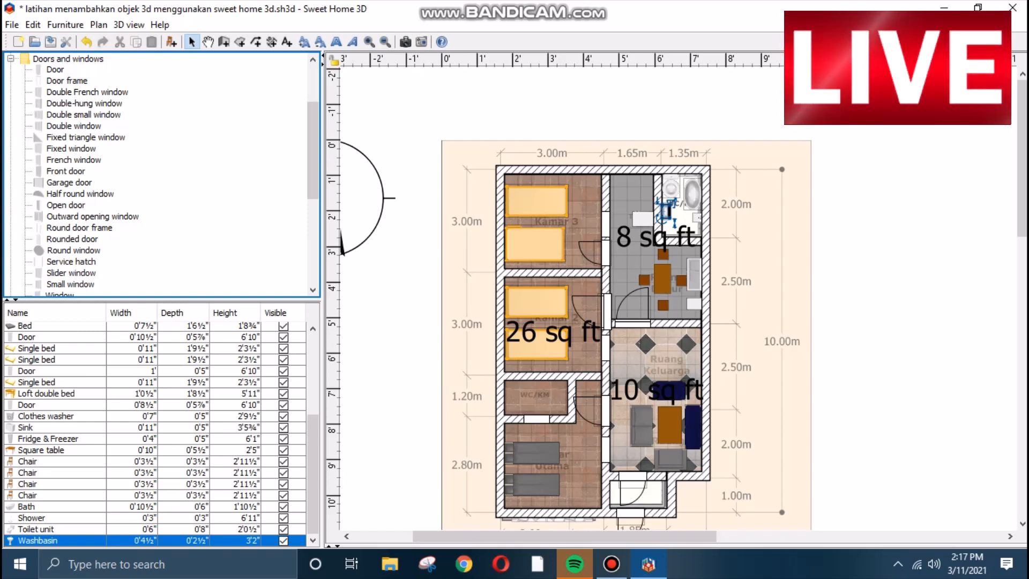
{"action": "left_click", "coordinate": [55, 69]}
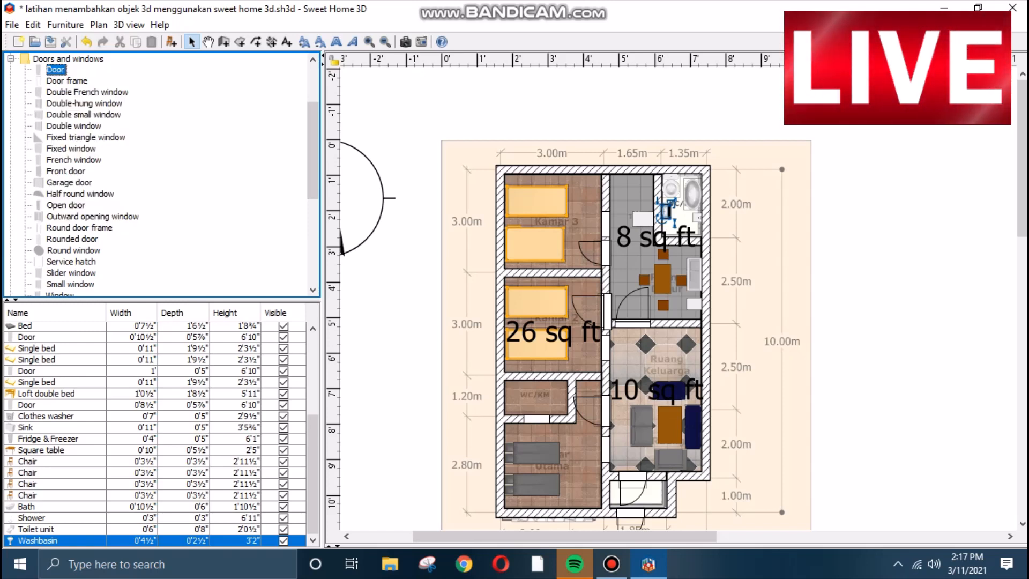
{"action": "left_click_drag", "start_coordinate": [80, 105], "coordinate": [707, 238]}
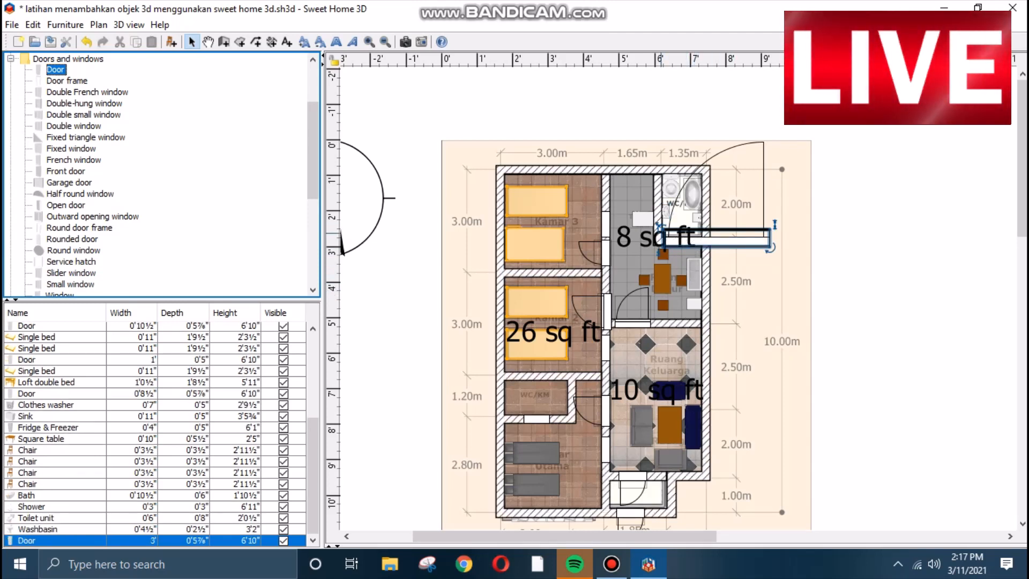
{"action": "left_click_drag", "start_coordinate": [665, 229], "coordinate": [697, 227]}
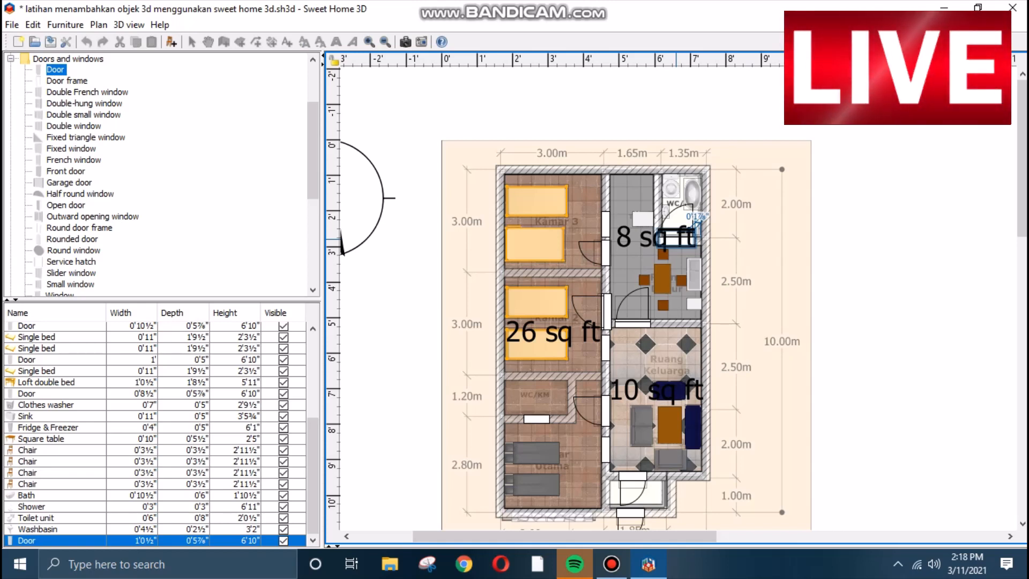
{"action": "left_click_drag", "start_coordinate": [697, 228], "coordinate": [697, 228]}
{"action": "left_click", "coordinate": [857, 257]}
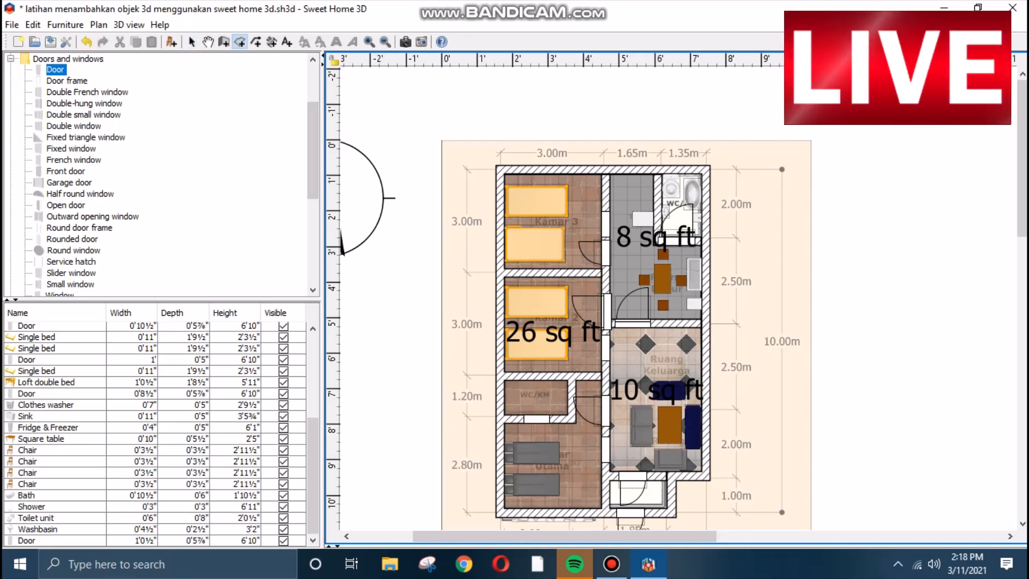
Step: Create a rectangular room floor about 1'1" by 1'9" covering the upper WC/KM room, traced corner to corner along its inner walls
{"action": "left_click", "coordinate": [240, 41]}
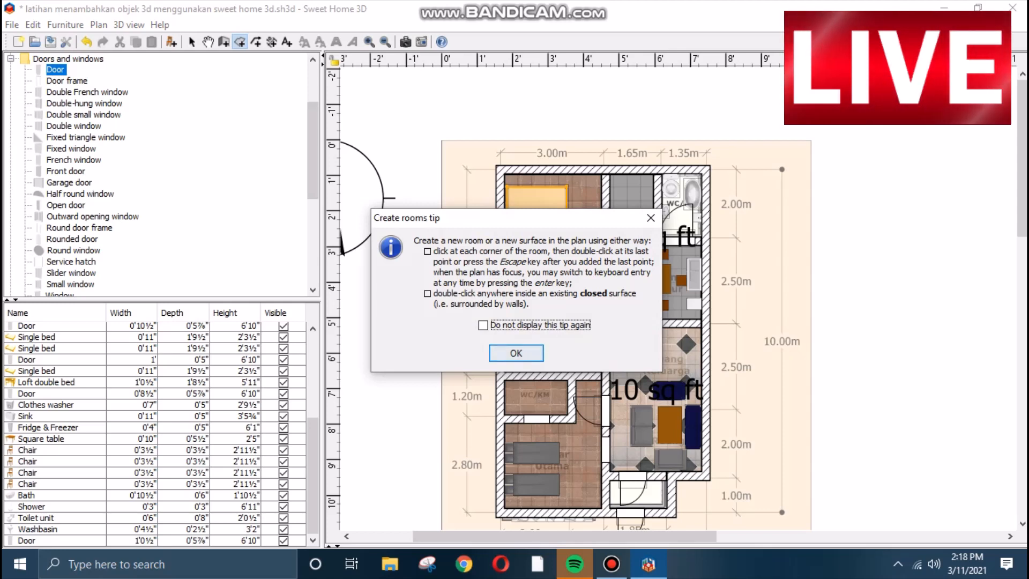
{"action": "left_click", "coordinate": [515, 353]}
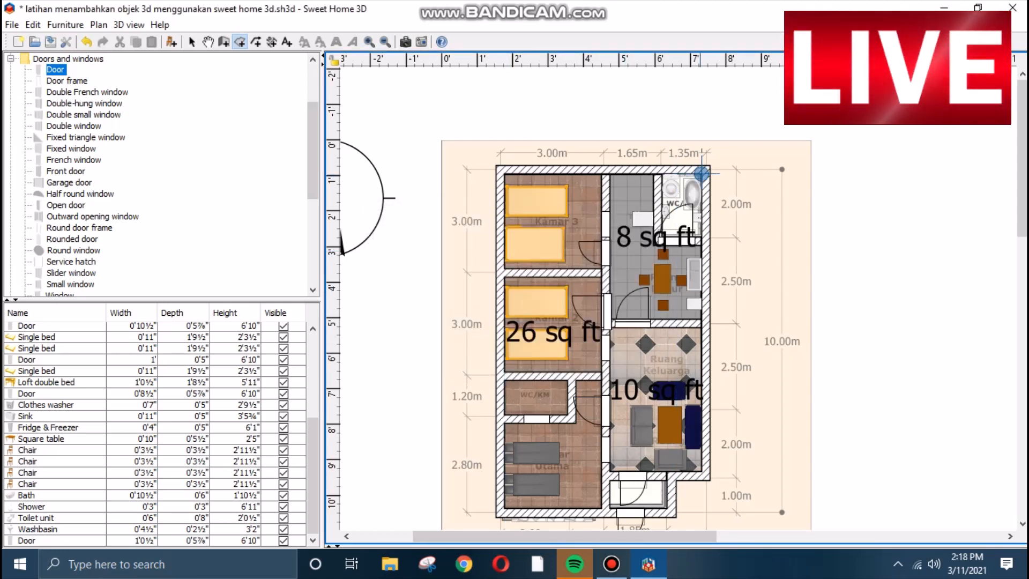
{"action": "left_click", "coordinate": [701, 173]}
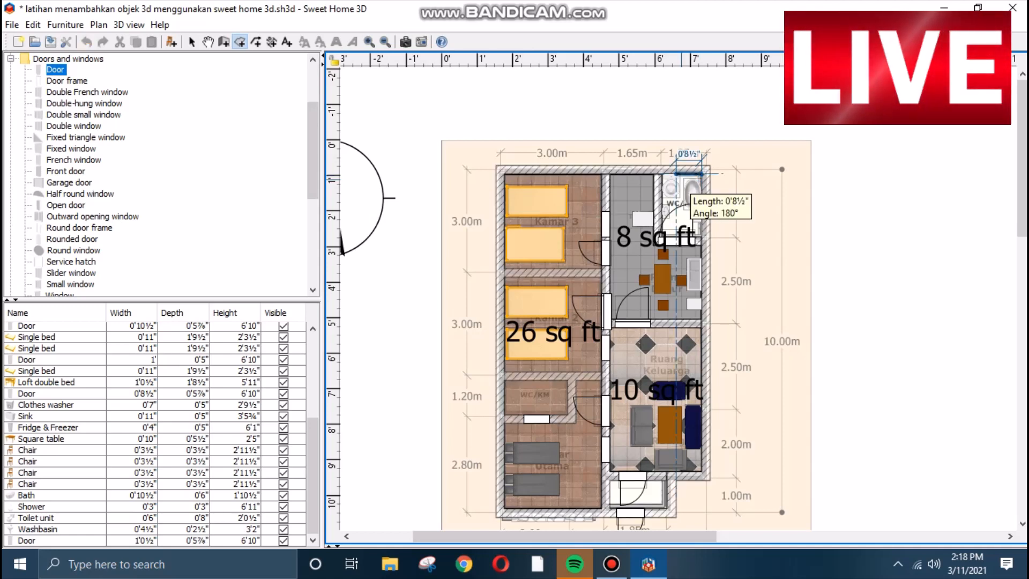
{"action": "left_click", "coordinate": [662, 173]}
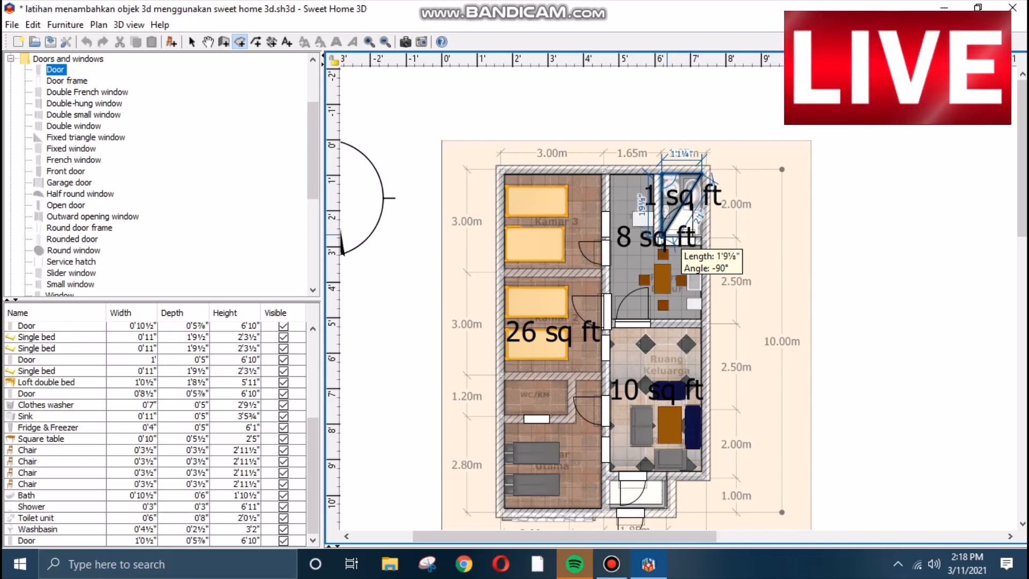
{"action": "left_click", "coordinate": [663, 240]}
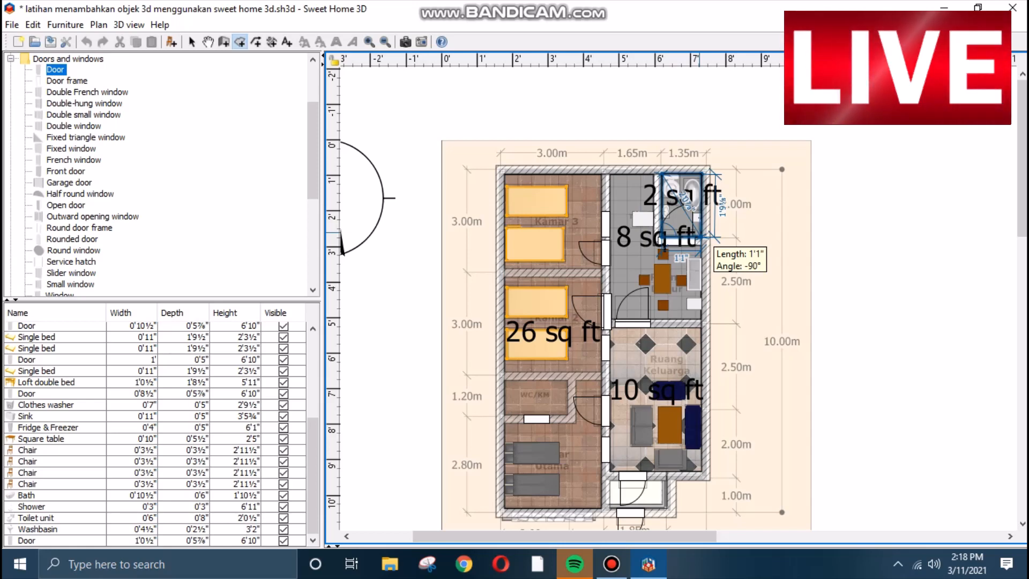
{"action": "left_click", "coordinate": [701, 238]}
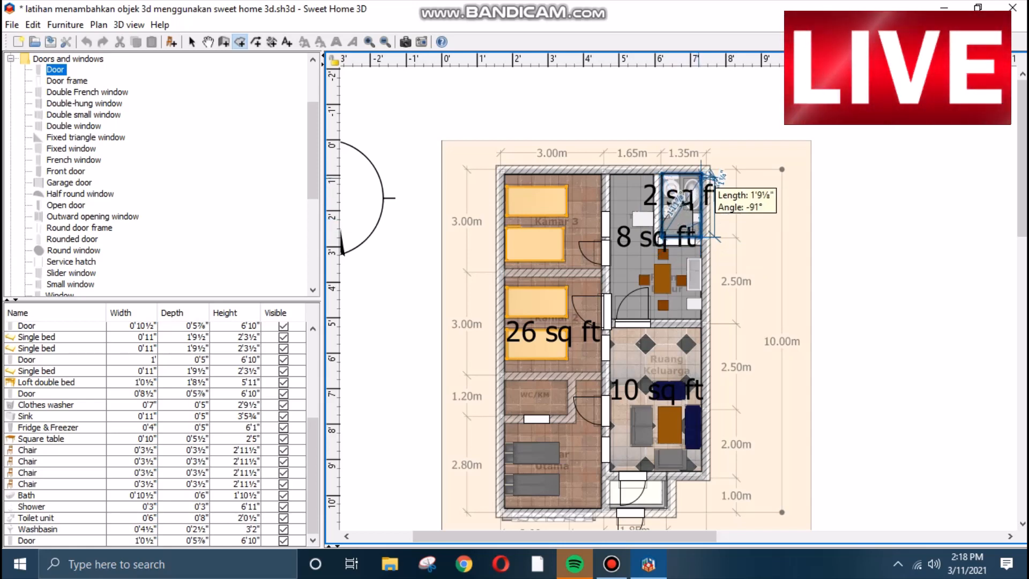
{"action": "right_click", "coordinate": [701, 172]}
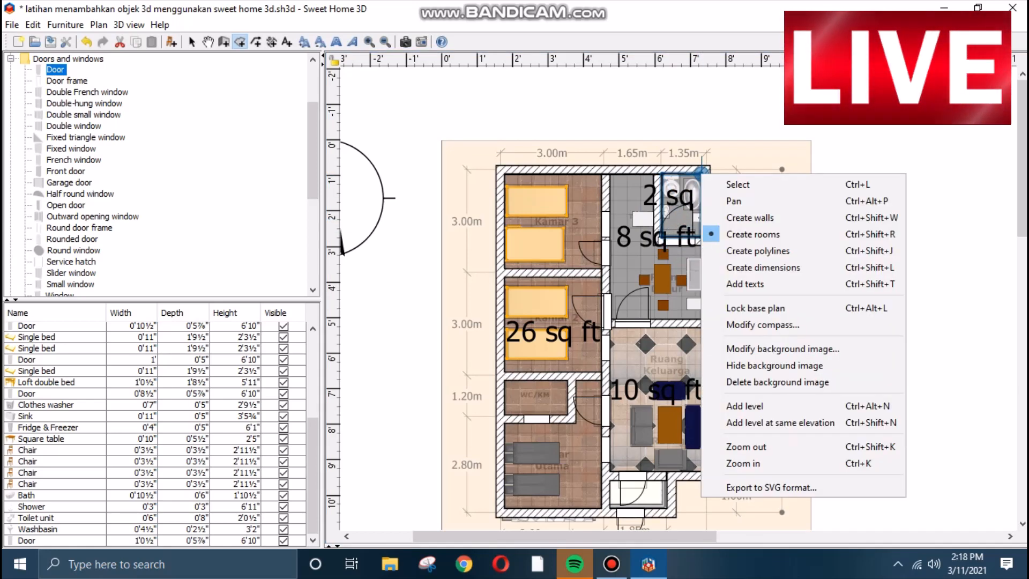
{"action": "left_click", "coordinate": [738, 184]}
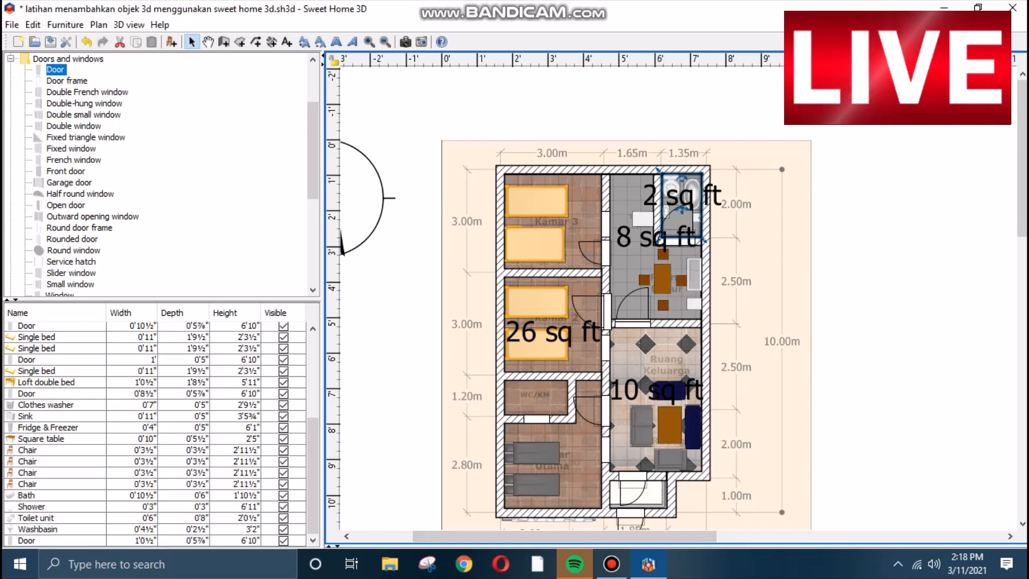
Step: Enlarge the 3D view and turn the house around to examine the furnished WC/KM bathroom
{"action": "left_click_drag", "start_coordinate": [487, 545], "coordinate": [487, 68]}
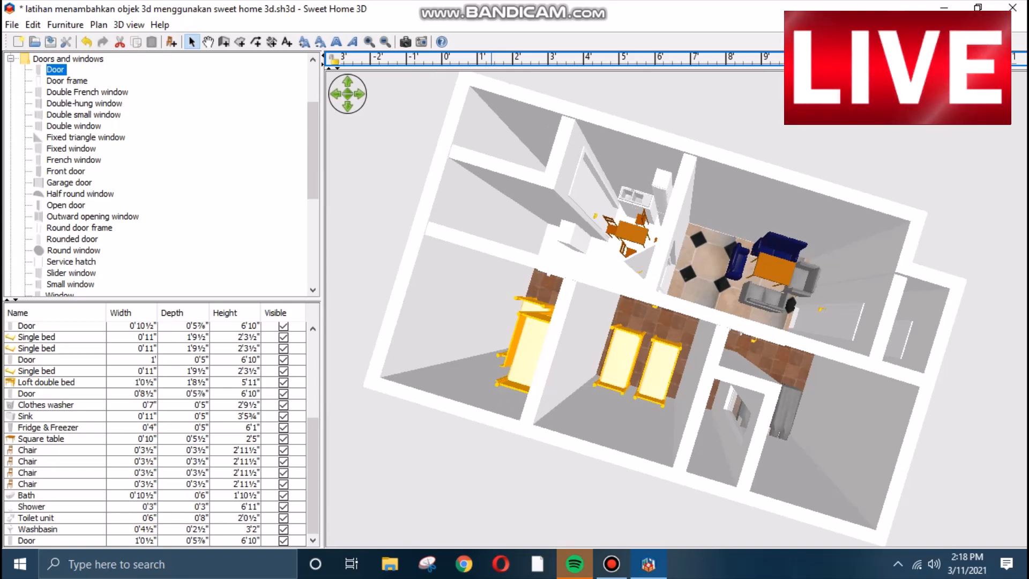
{"action": "left_click_drag", "start_coordinate": [642, 308], "coordinate": [893, 332]}
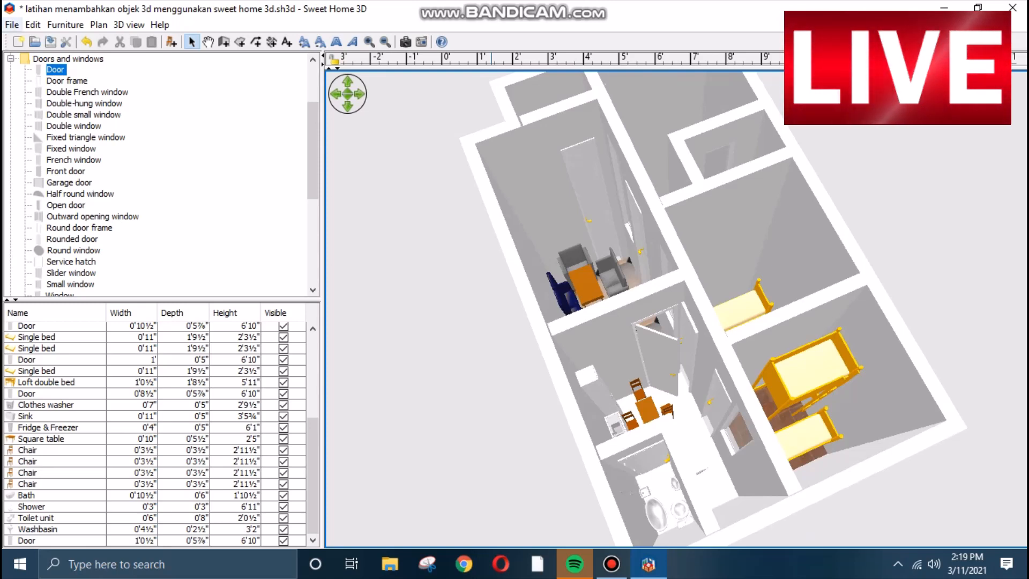
Step: Save a copy of the house plan in the tutorial 3d folder as "latihan menambahkan yang ada di kamar mandri"
{"action": "left_click", "coordinate": [12, 25]}
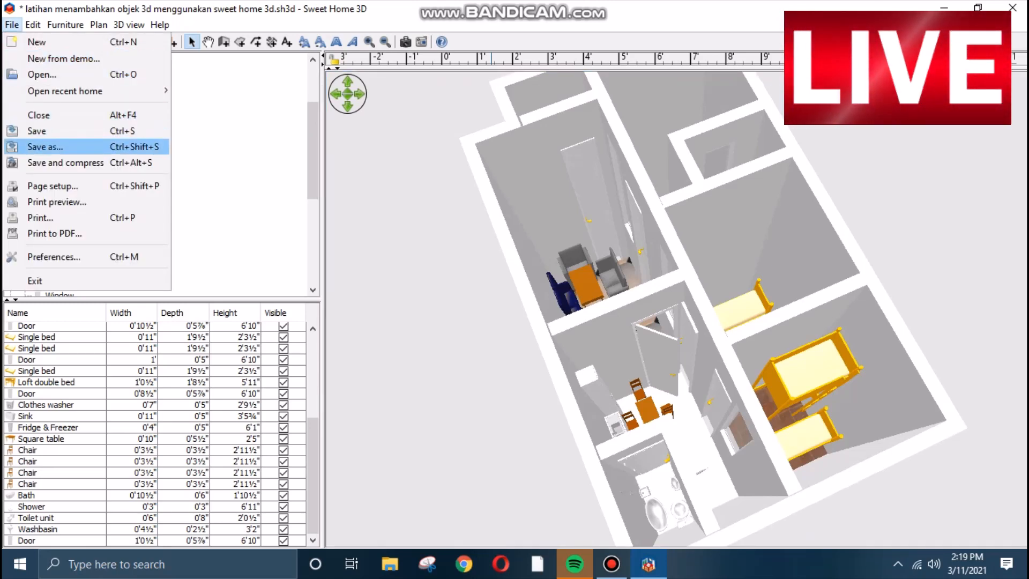
{"action": "left_click", "coordinate": [30, 147]}
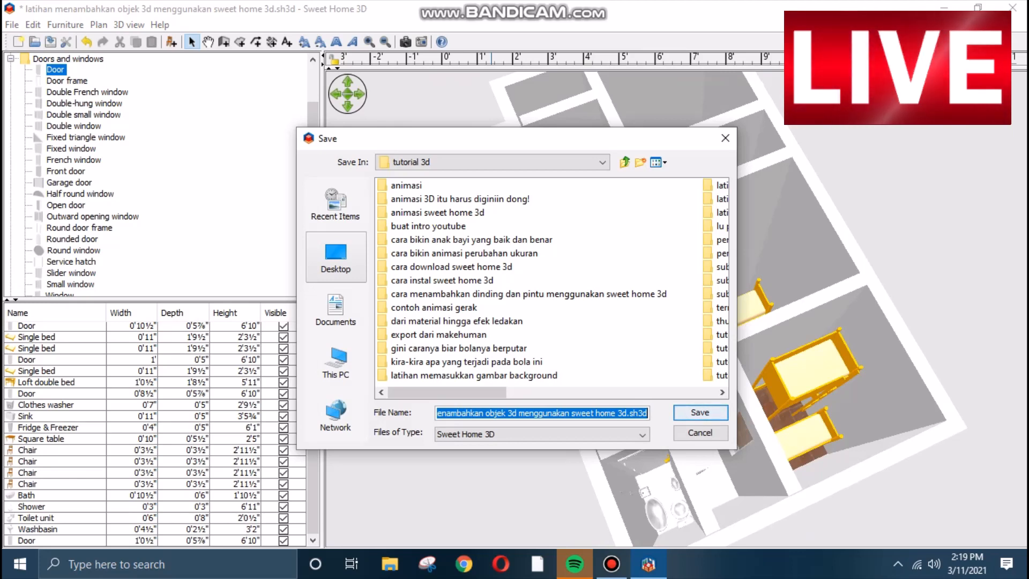
{"action": "type", "text": "latihan "}
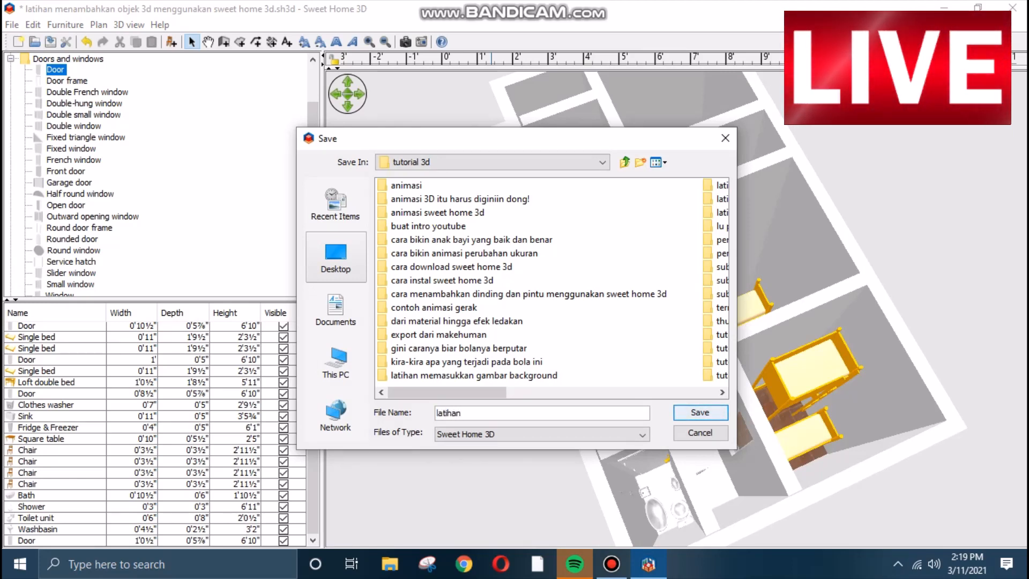
{"action": "type", "text": "menambah"}
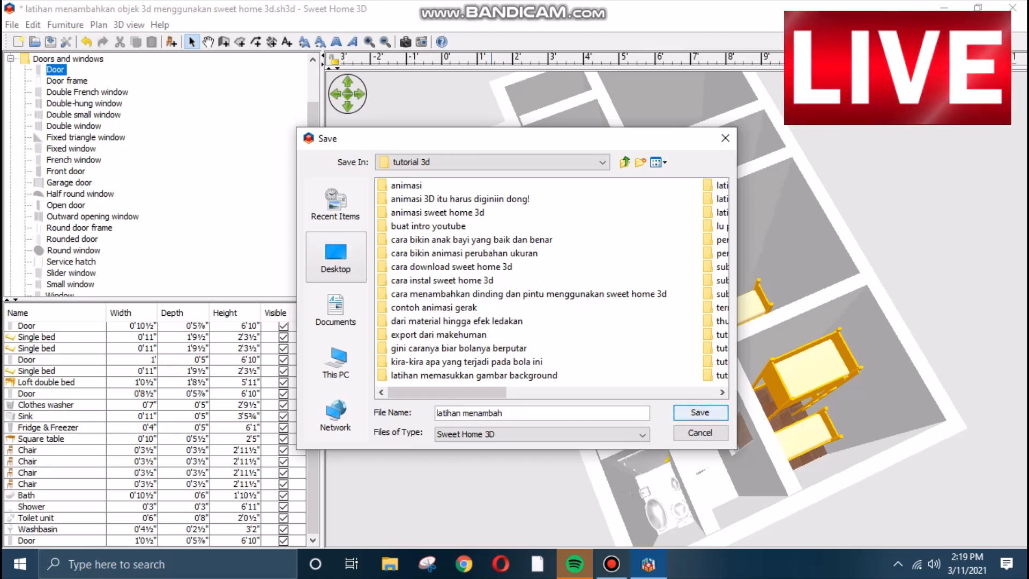
{"action": "type", "text": "akakan"}
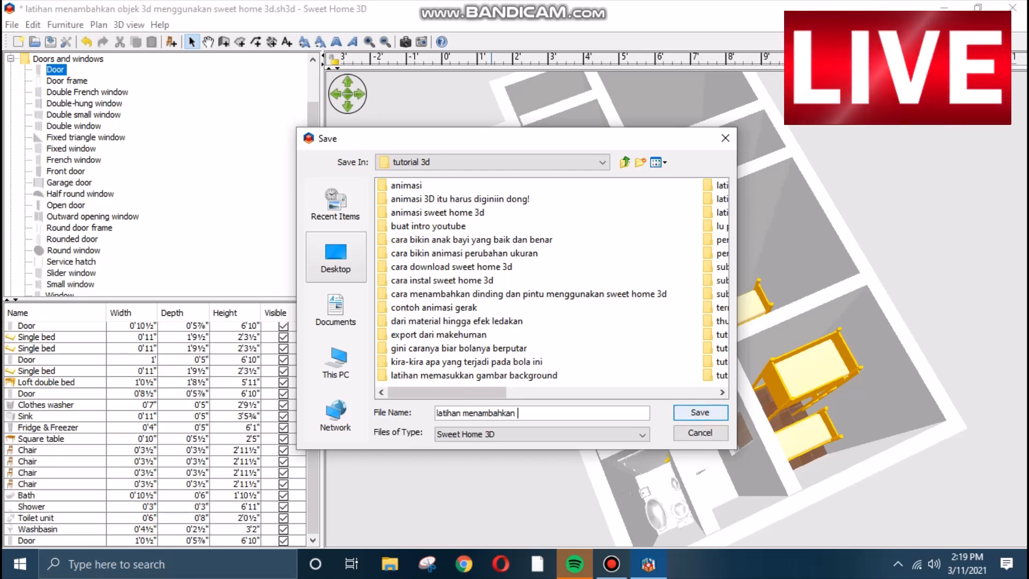
{"action": "type", "text": "yang "}
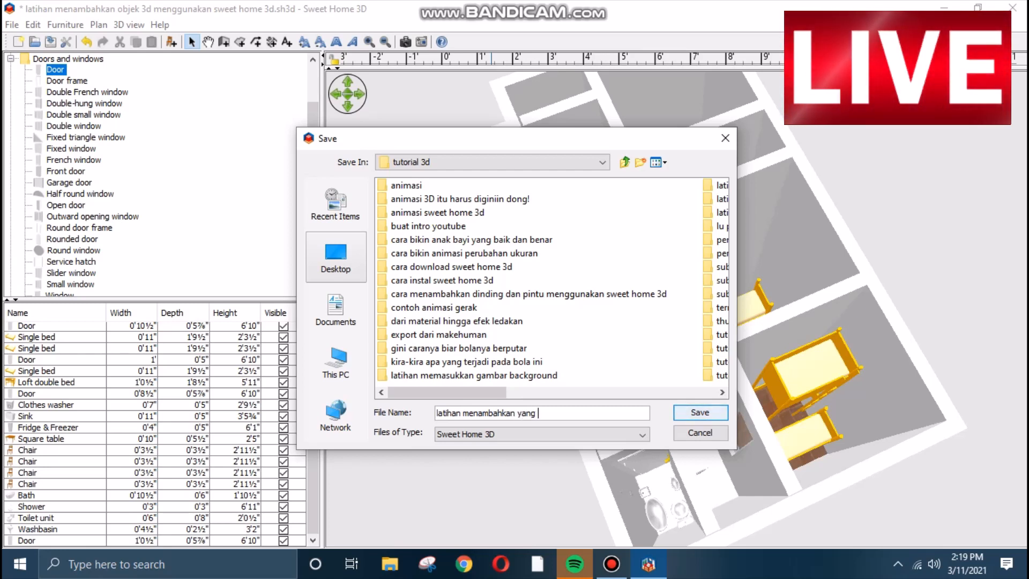
{"action": "type", "text": "ada di ka"}
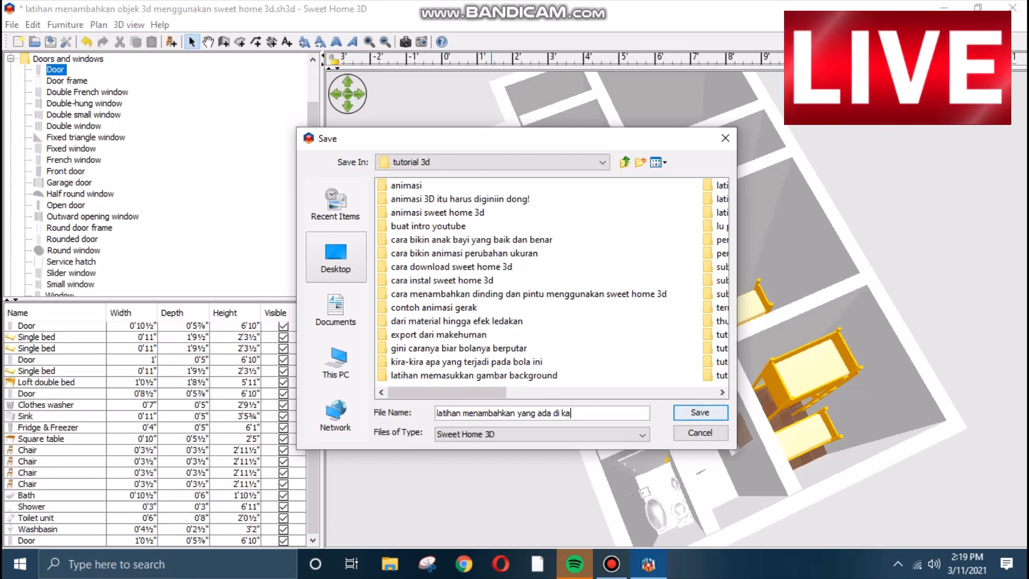
{"action": "type", "text": "mar man"}
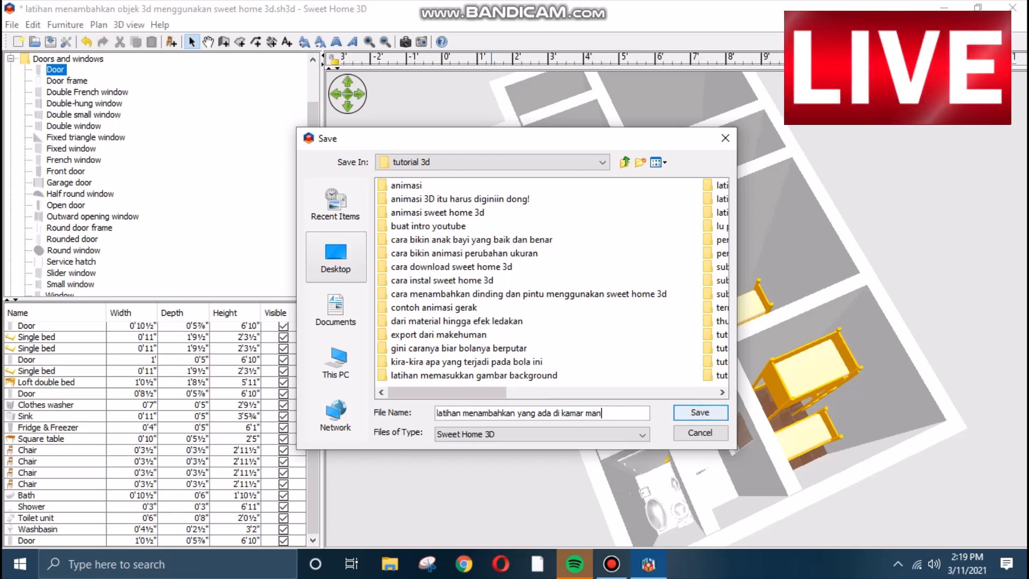
{"action": "type", "text": "dri"}
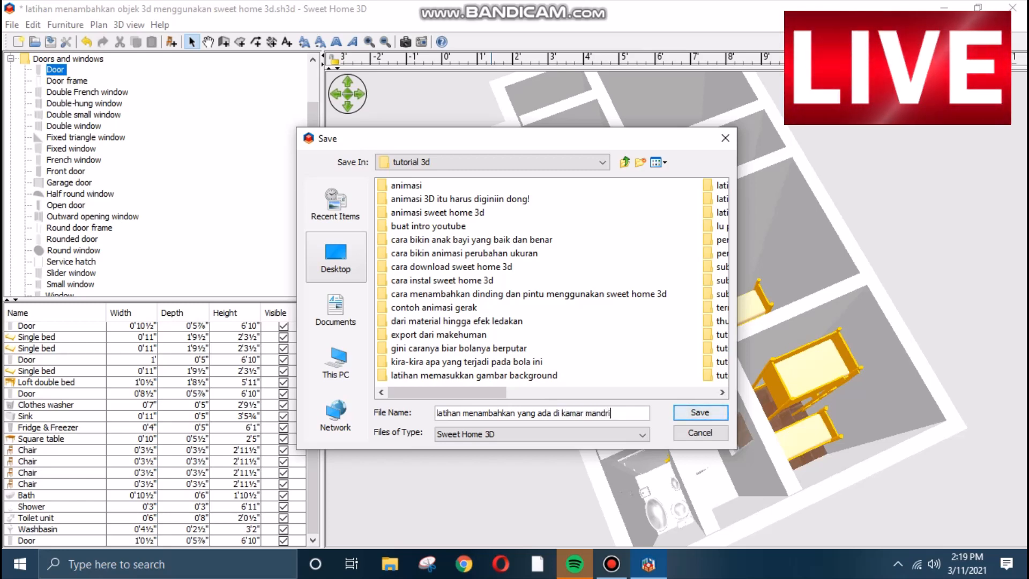
{"action": "key", "text": "Return"}
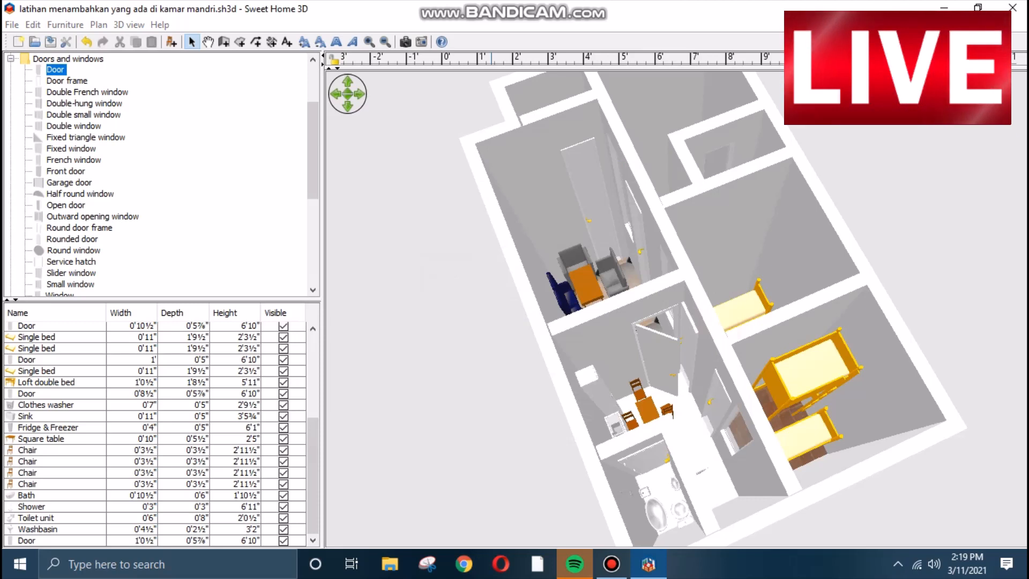
{"action": "left_click", "coordinate": [611, 564]}
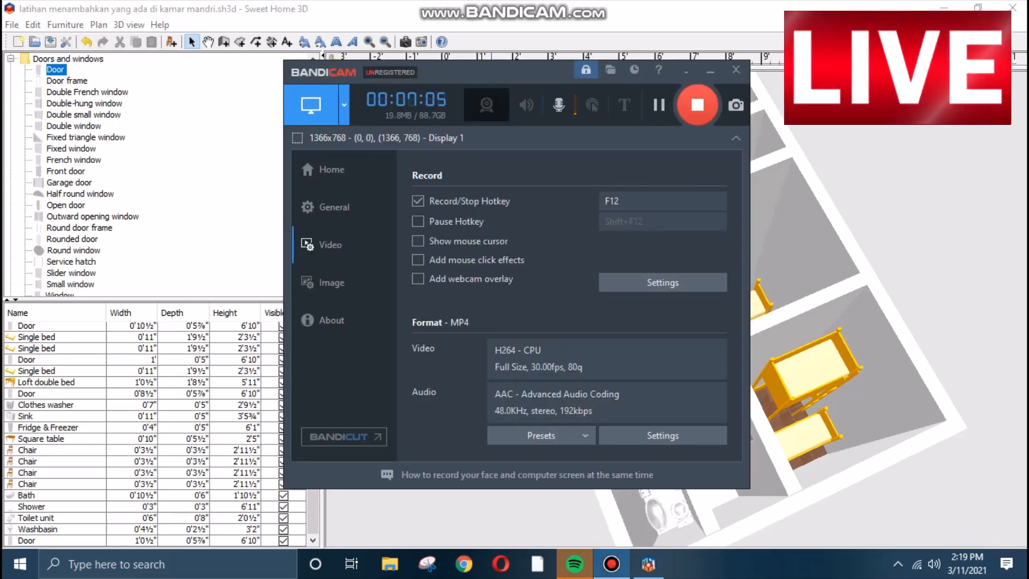